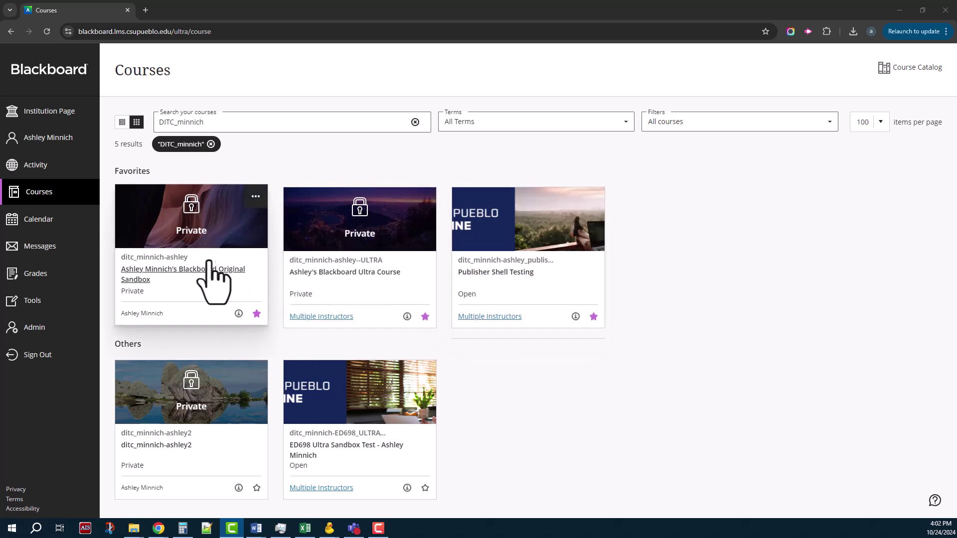
Step: Open the Blackboard Original Sandbox course and make it available to students
left_click(195, 270)
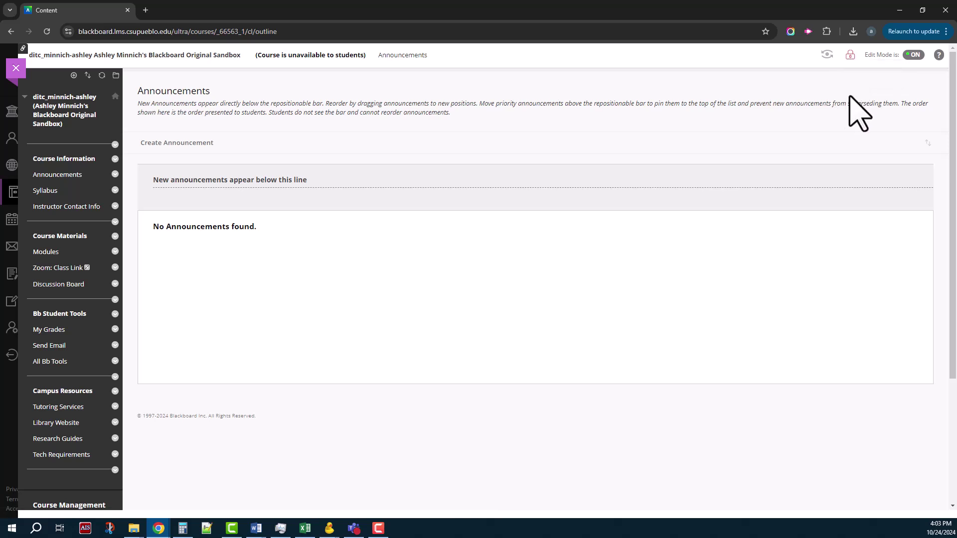
left_click(850, 56)
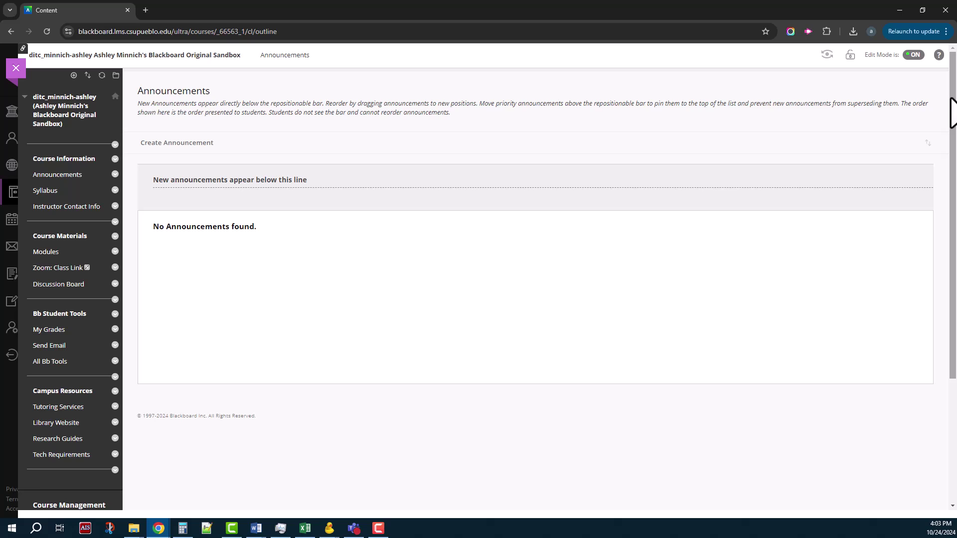
Step: Open the course's Customization properties and review the term dates in the Set Course Duration section
left_click_drag(951, 97, 955, 226)
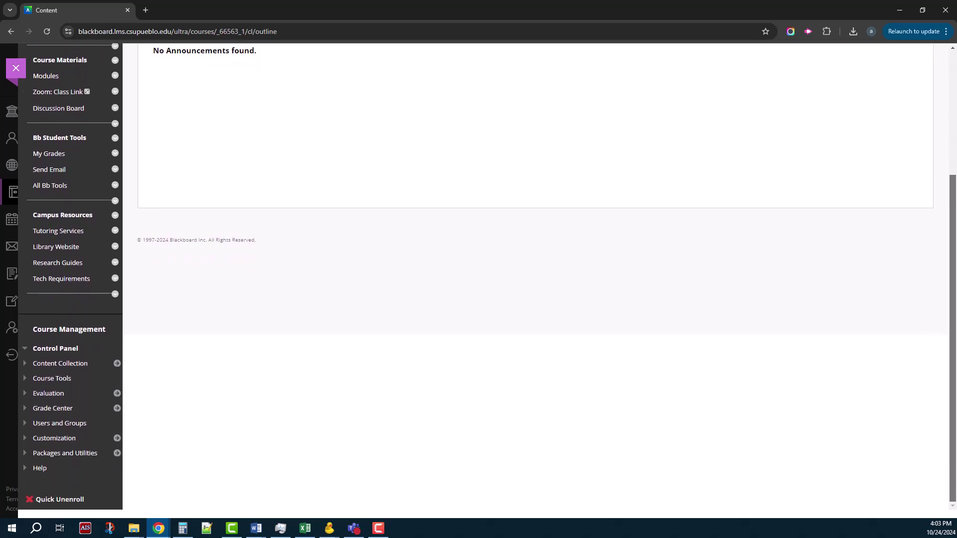
left_click_drag(34, 330, 96, 331)
left_click(190, 341)
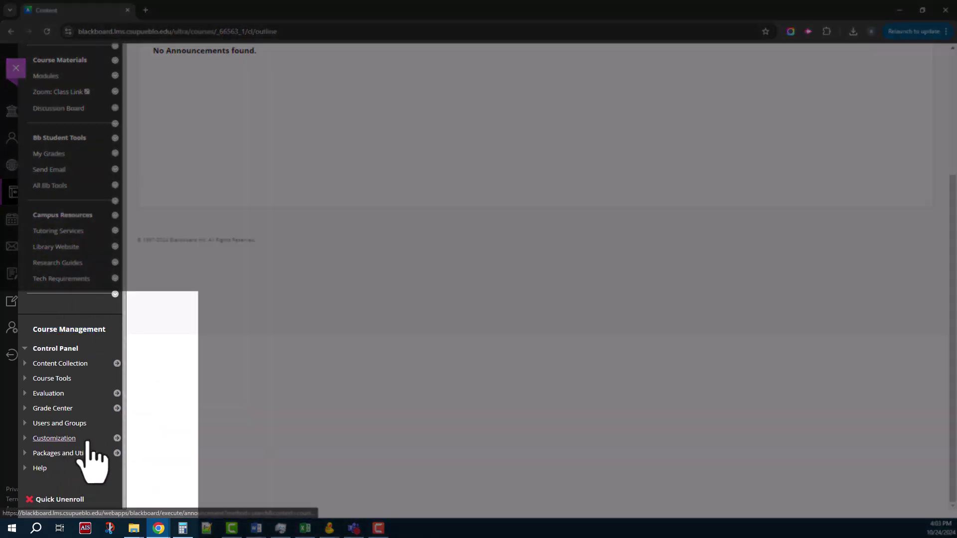
left_click(87, 441)
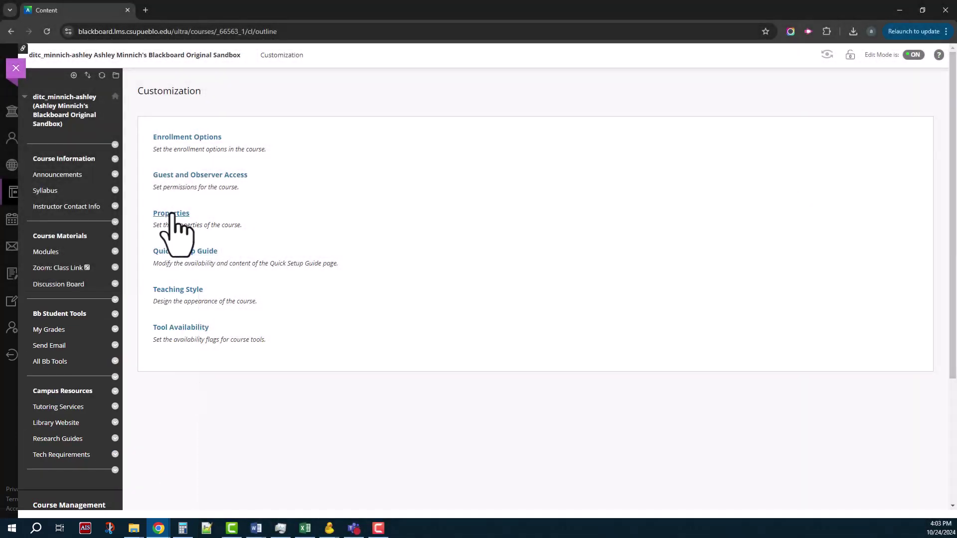
left_click(172, 215)
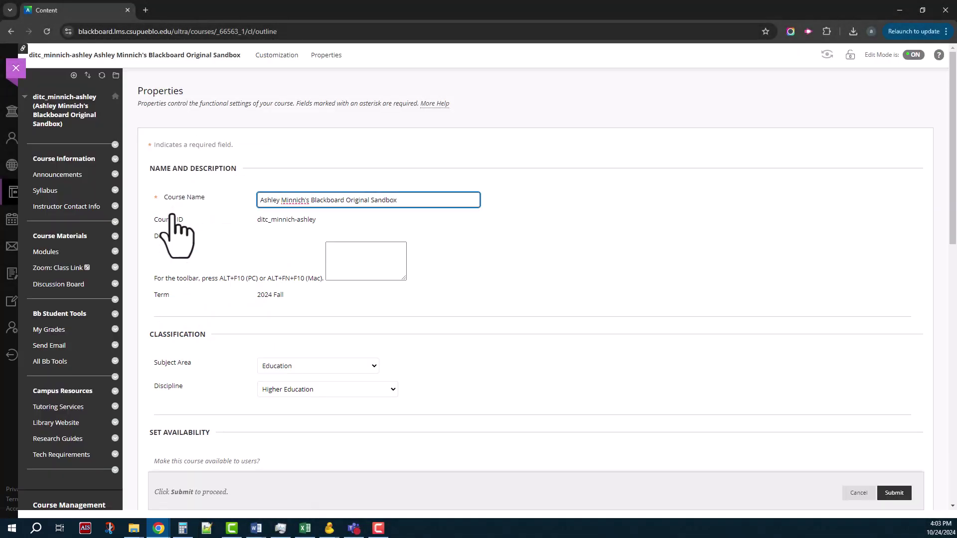
left_click_drag(952, 163, 943, 305)
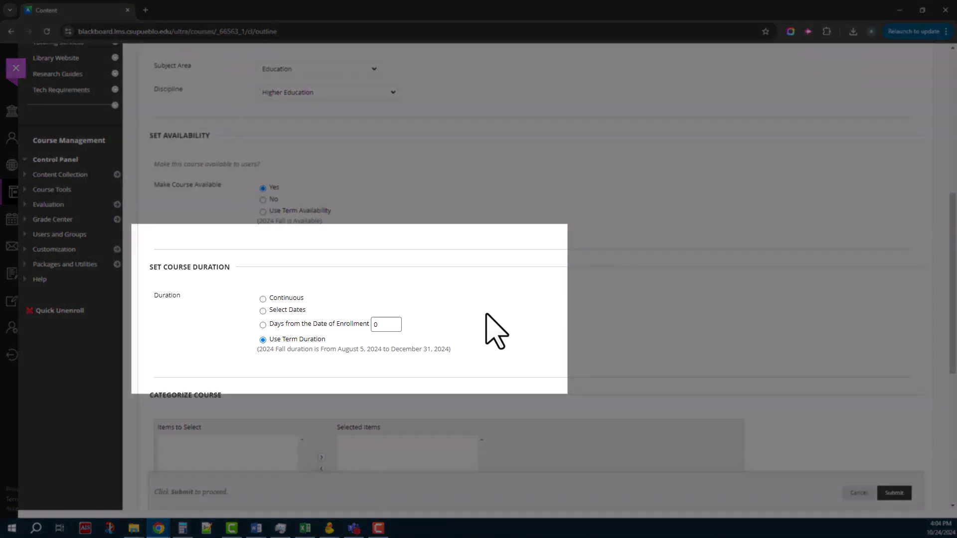
left_click_drag(284, 350, 461, 358)
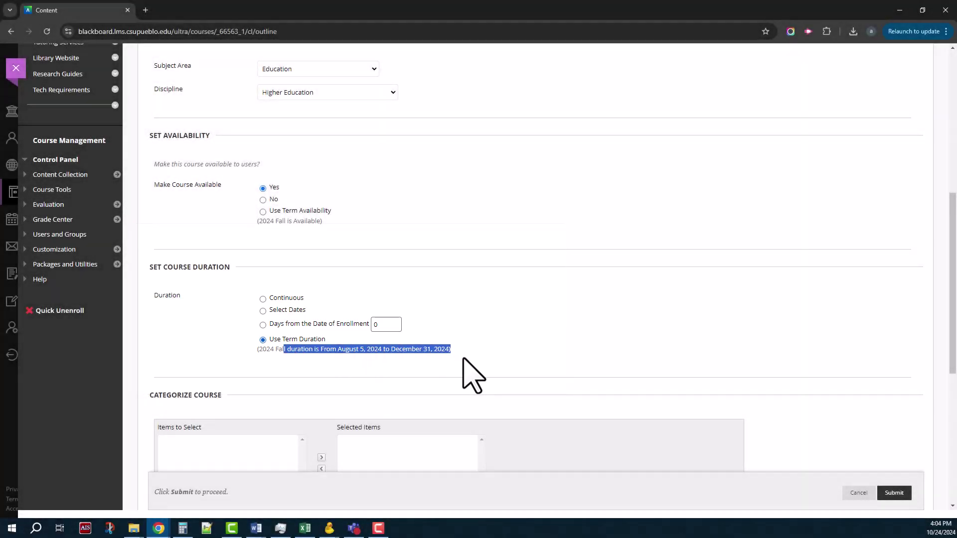
left_click(501, 358)
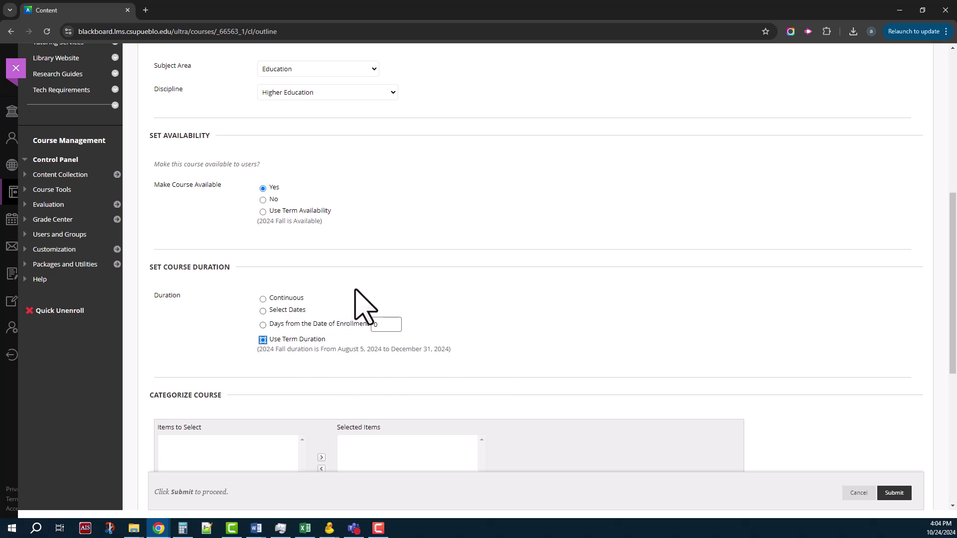
Step: Switch the course duration to Select Dates and set the end date to 01/31/2025
left_click(303, 310)
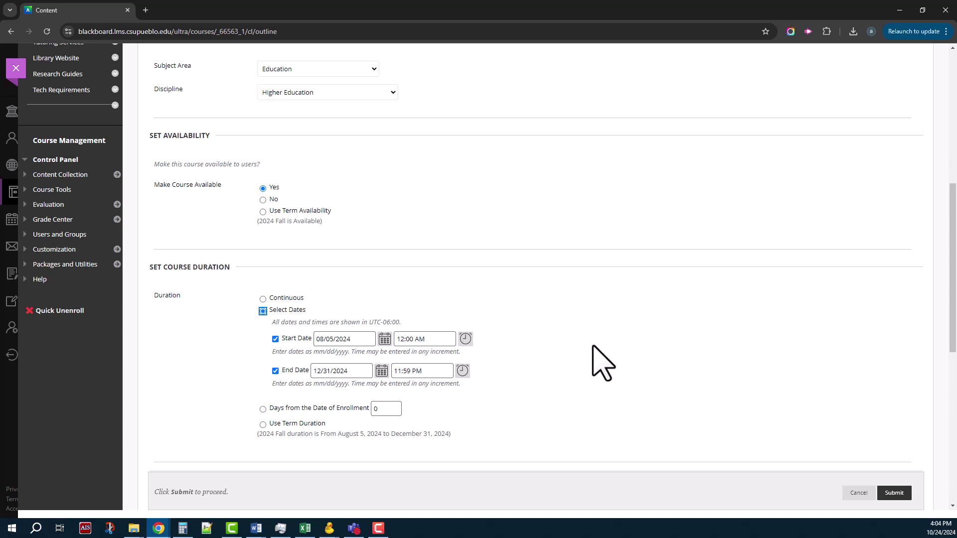
left_click(381, 371)
left_click(479, 286)
left_click(466, 356)
left_click(548, 367)
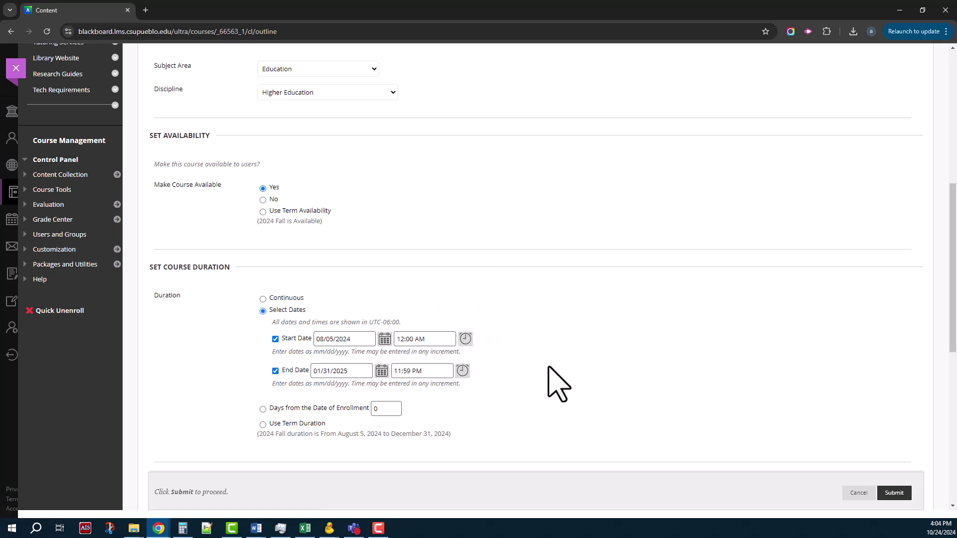
Step: Set the course duration to Continuous, submit the properties and close the course
left_click(286, 299)
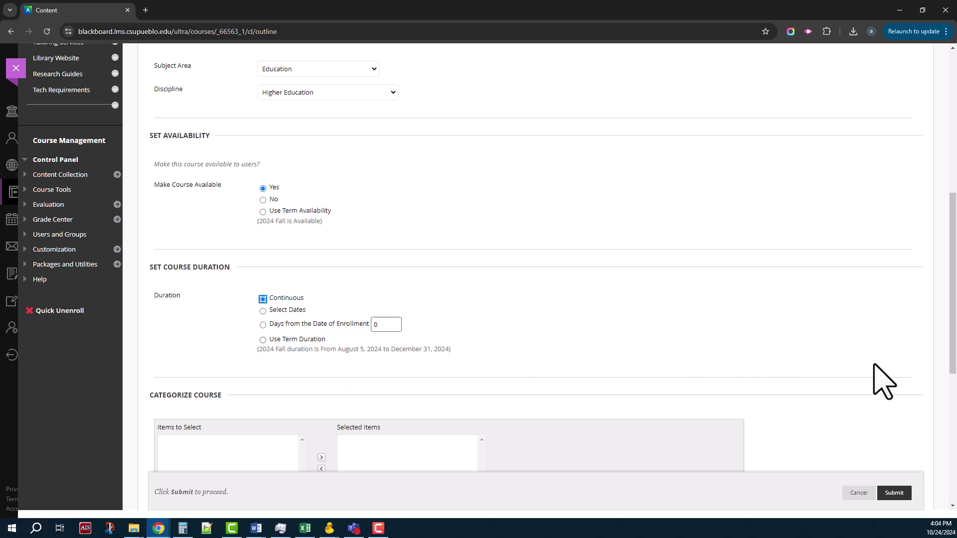
left_click(893, 497)
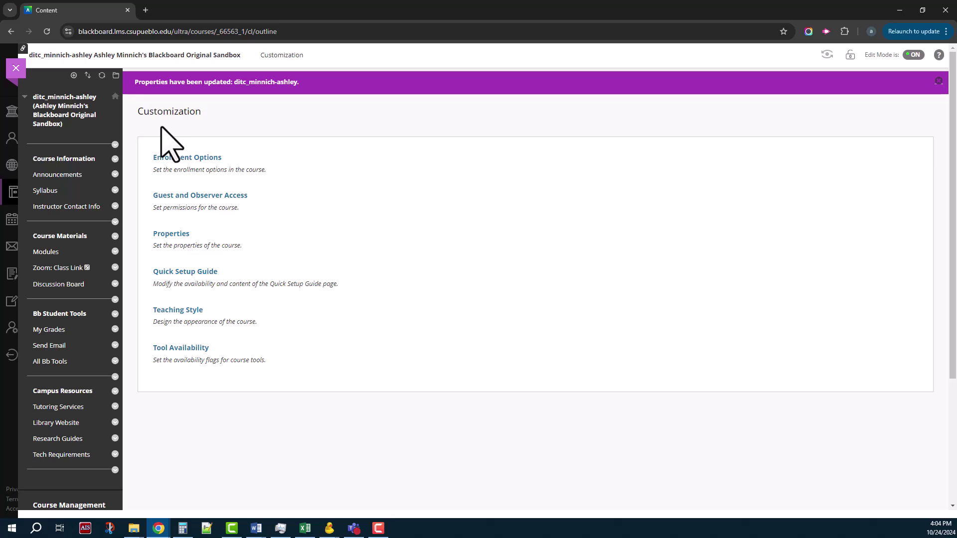
left_click(15, 69)
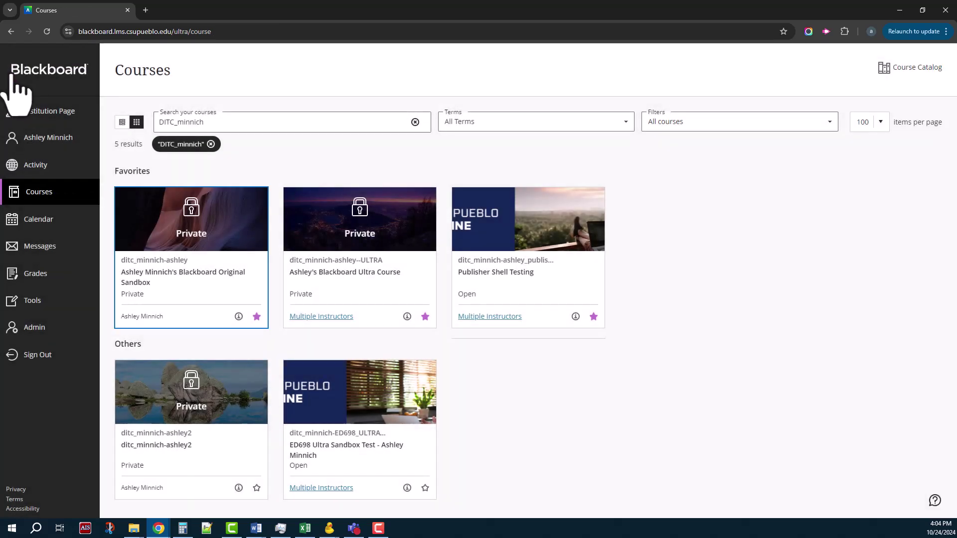
Step: Open the private Blackboard Ultra Course and give students access to it
left_click(343, 278)
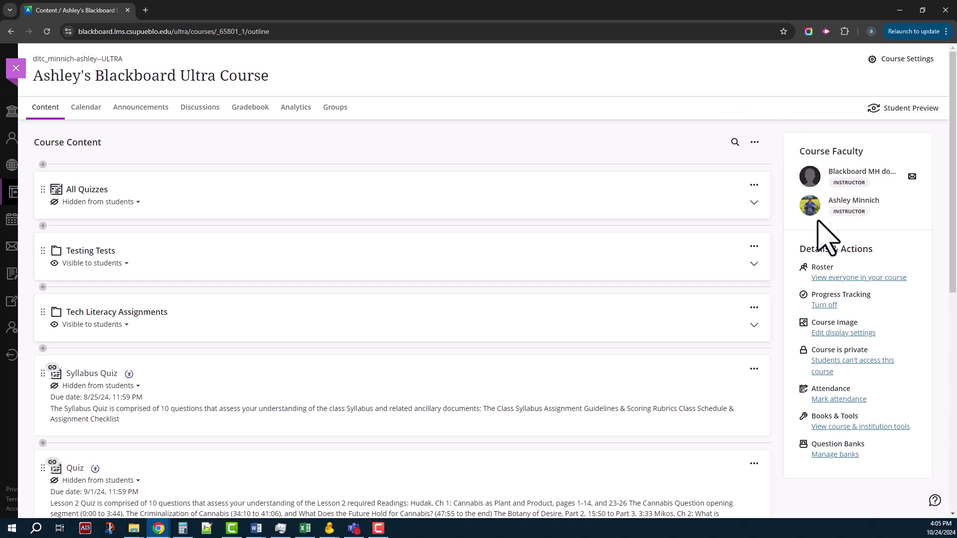
left_click_drag(800, 249, 875, 250)
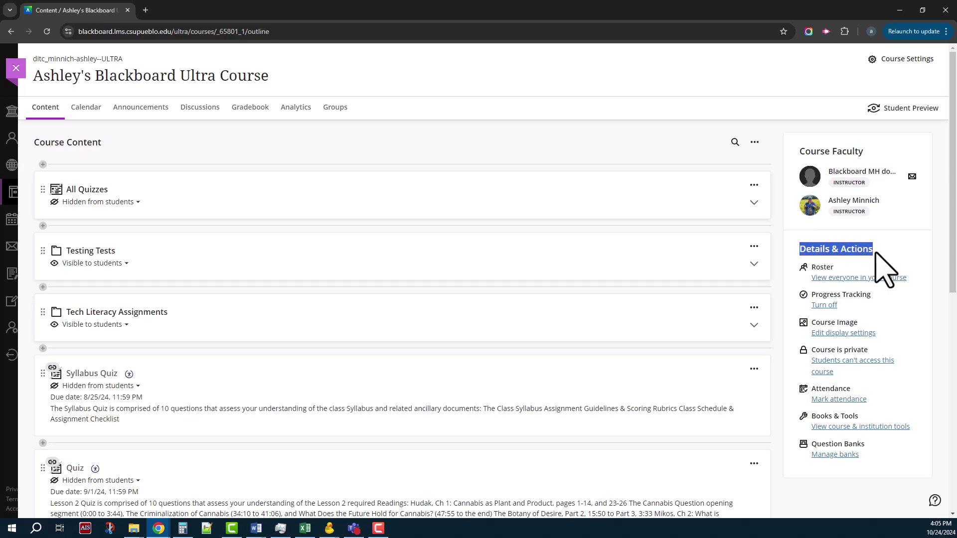
left_click(880, 261)
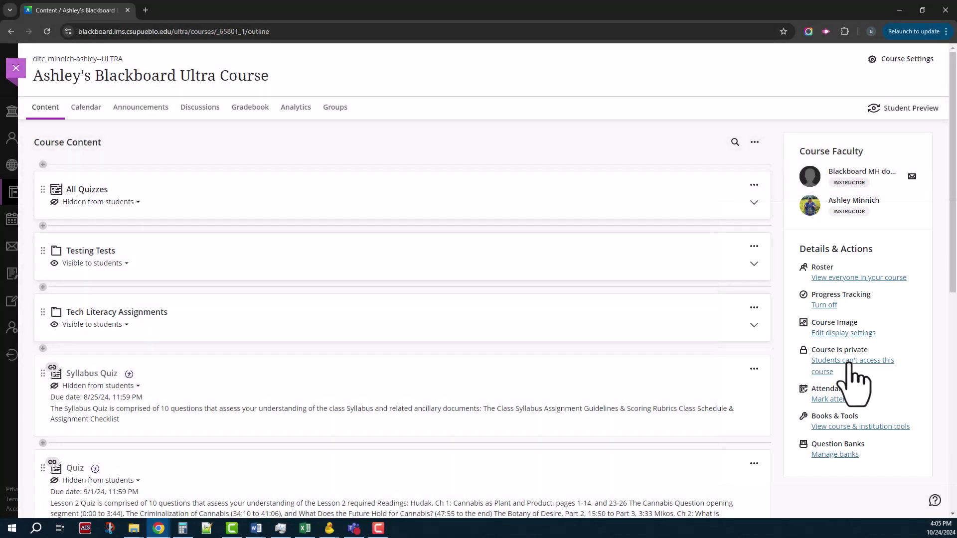
left_click(850, 363)
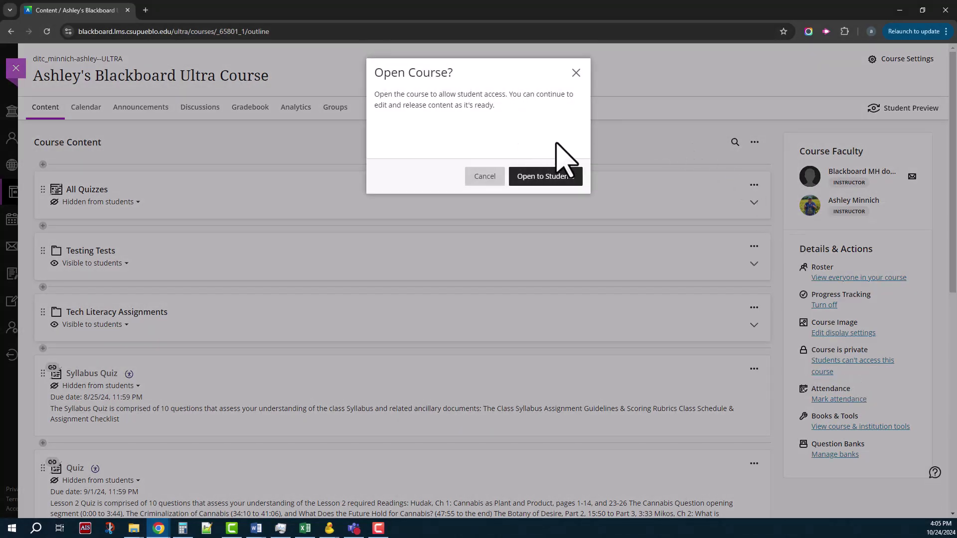
left_click(547, 181)
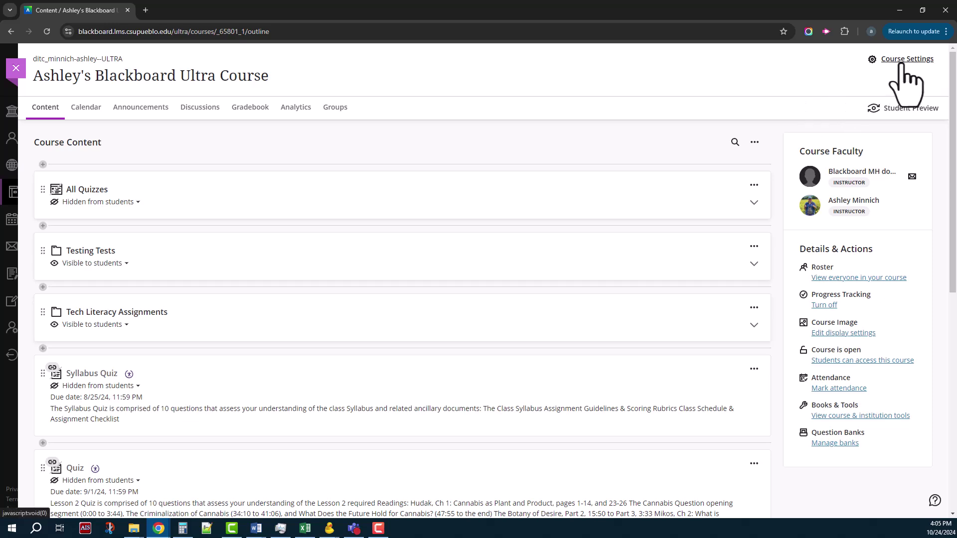
Step: Open the Ultra course's settings and start editing the course duration
left_click(905, 85)
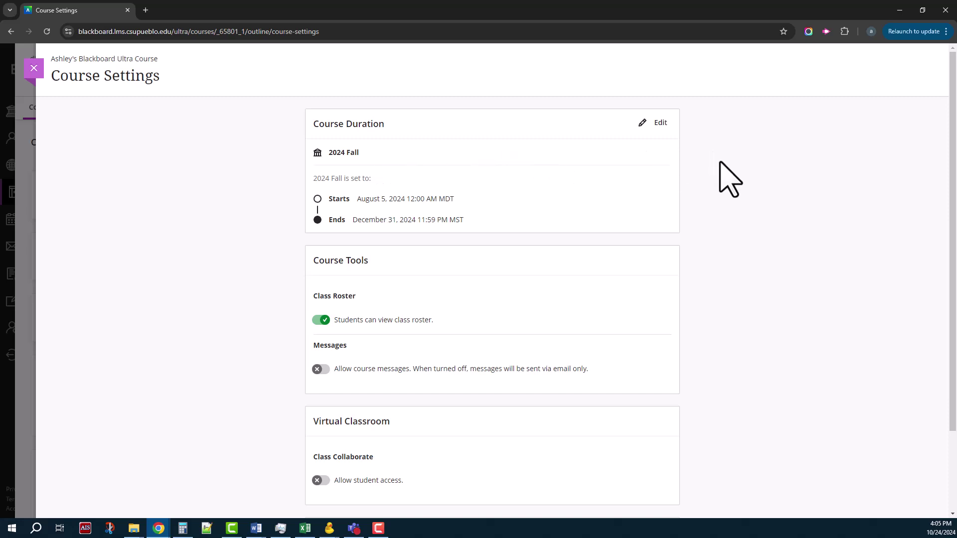
left_click(663, 124)
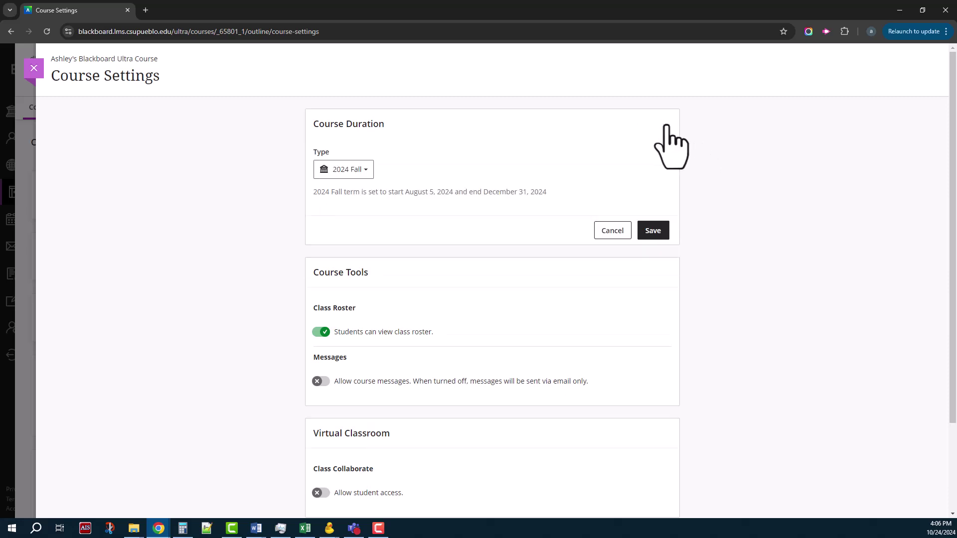
Step: Try the Dates and Ongoing types for the course duration
left_click(358, 170)
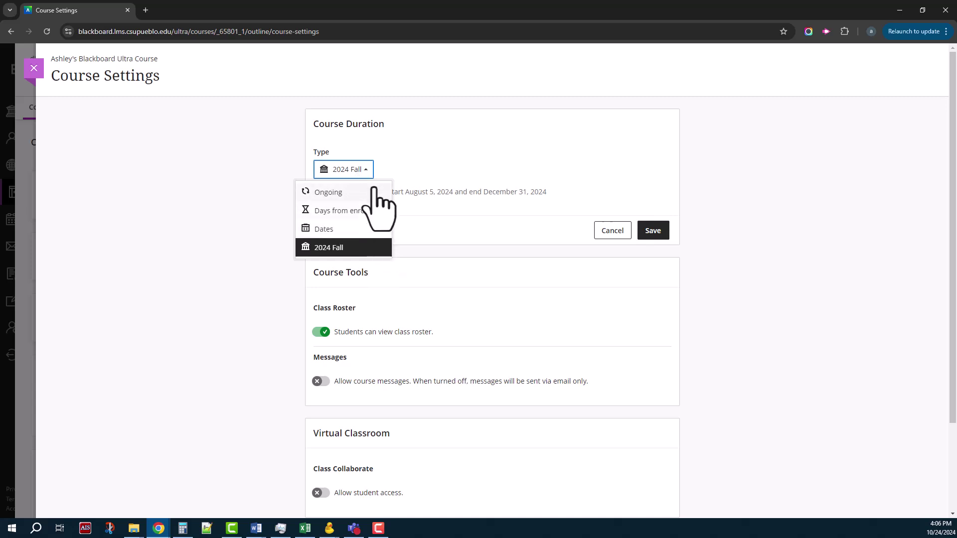
left_click(369, 229)
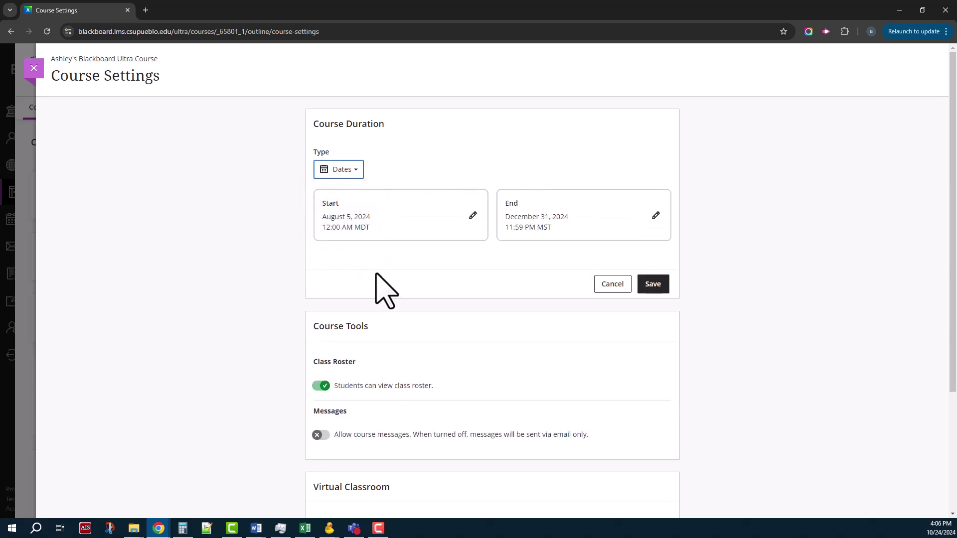
left_click(355, 170)
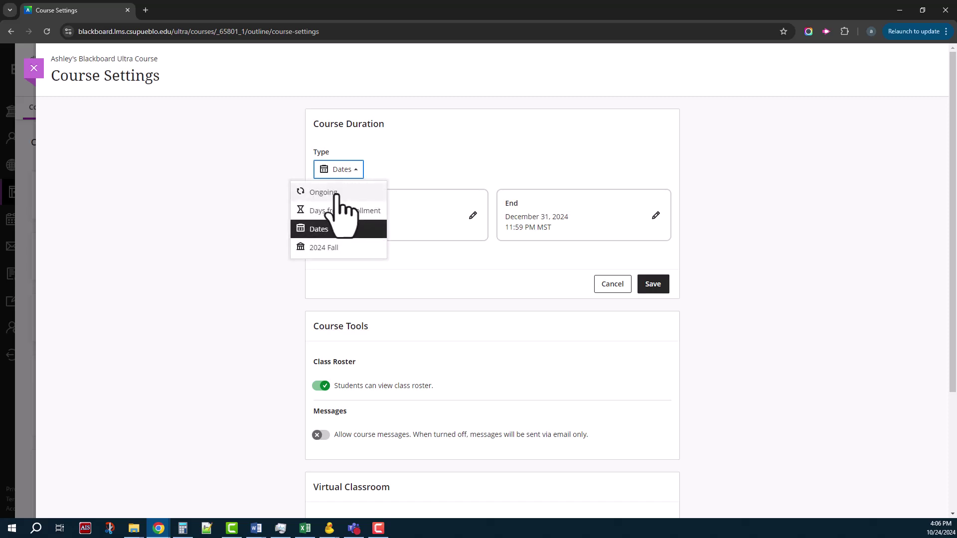
left_click(323, 192)
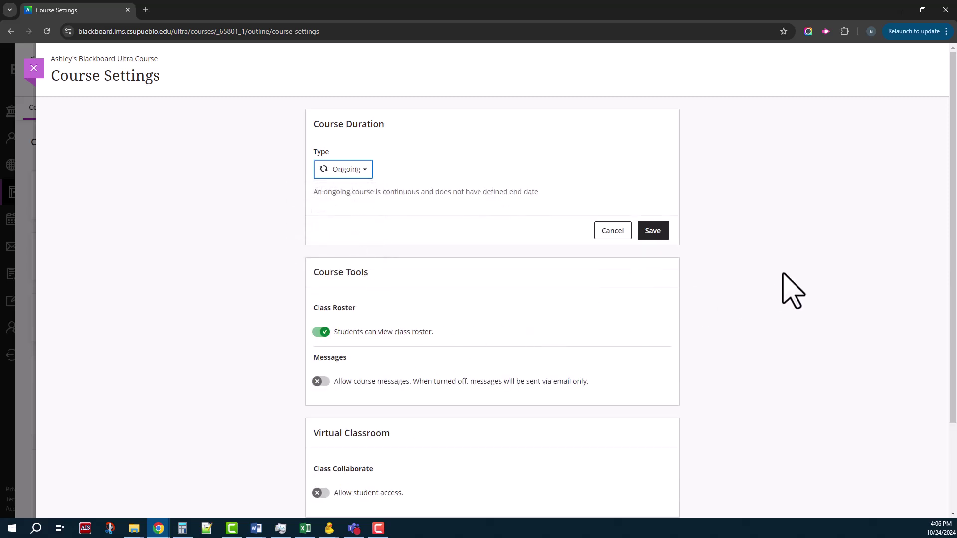
left_click(352, 174)
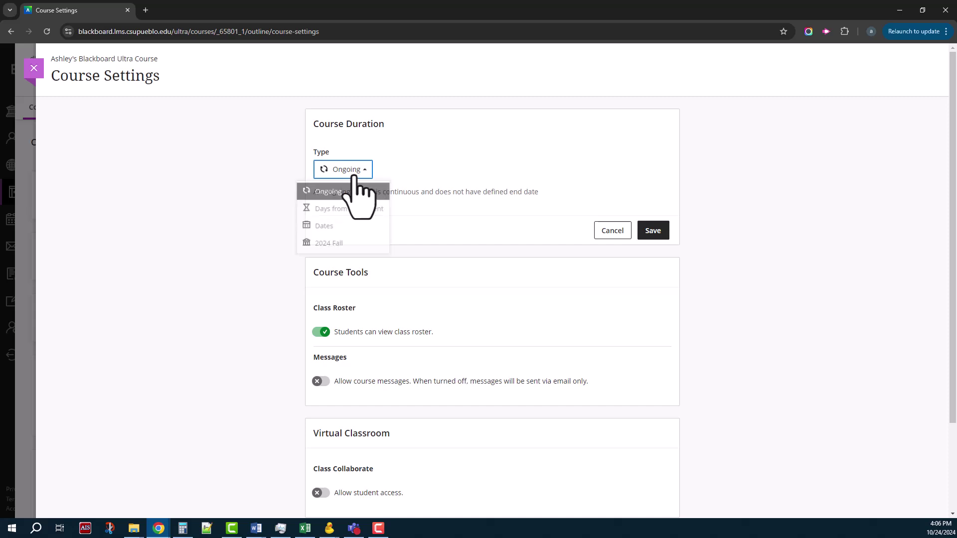
left_click(339, 230)
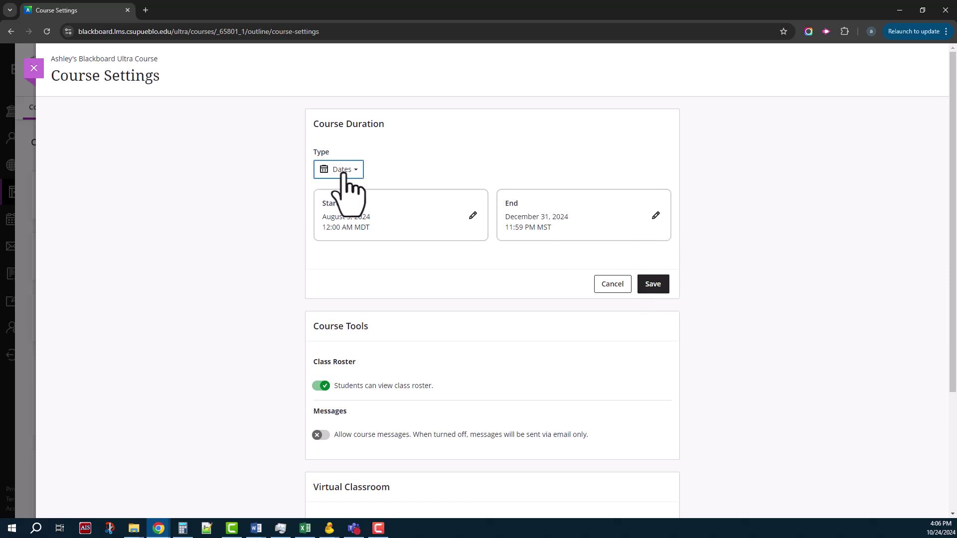
Step: Set the course duration type to Ongoing, save it and close the course settings
left_click(337, 175)
left_click(344, 189)
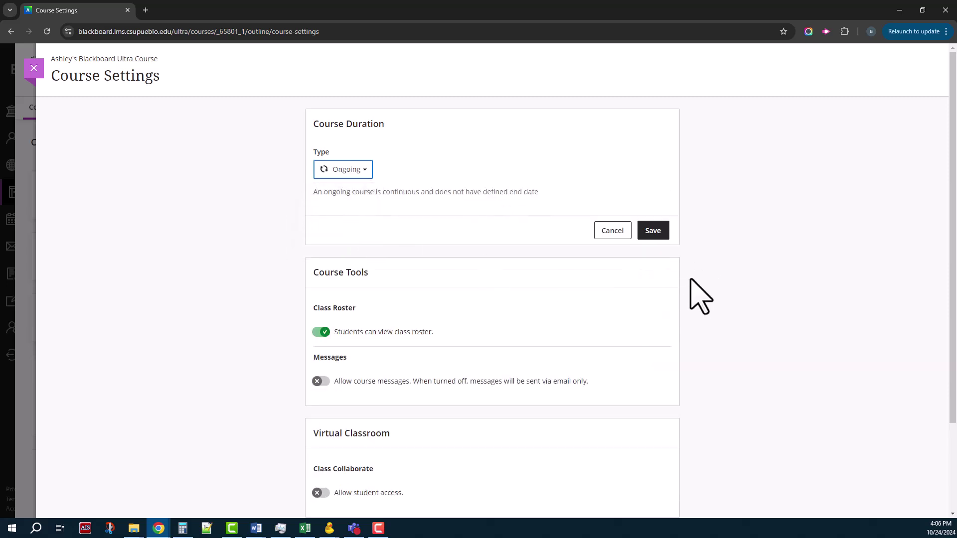
left_click(653, 231)
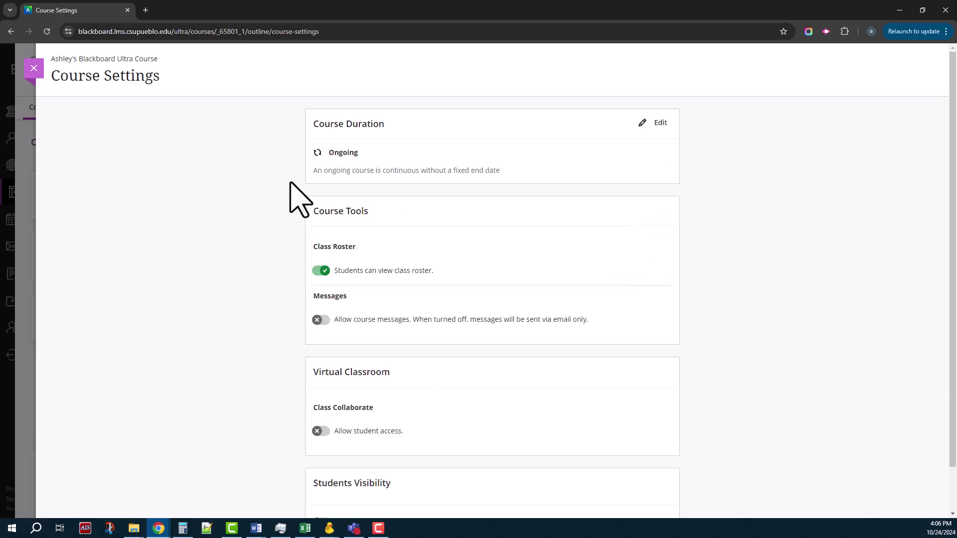
left_click(34, 68)
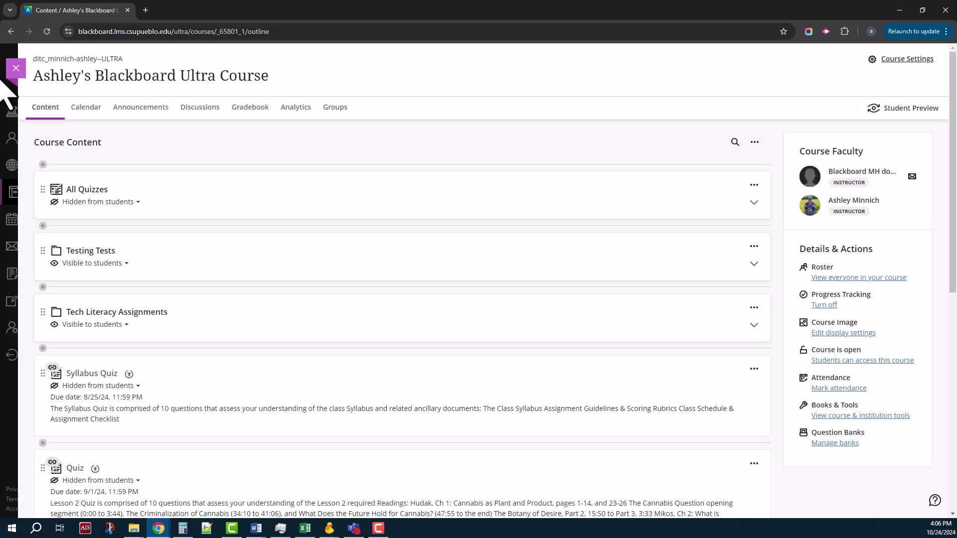